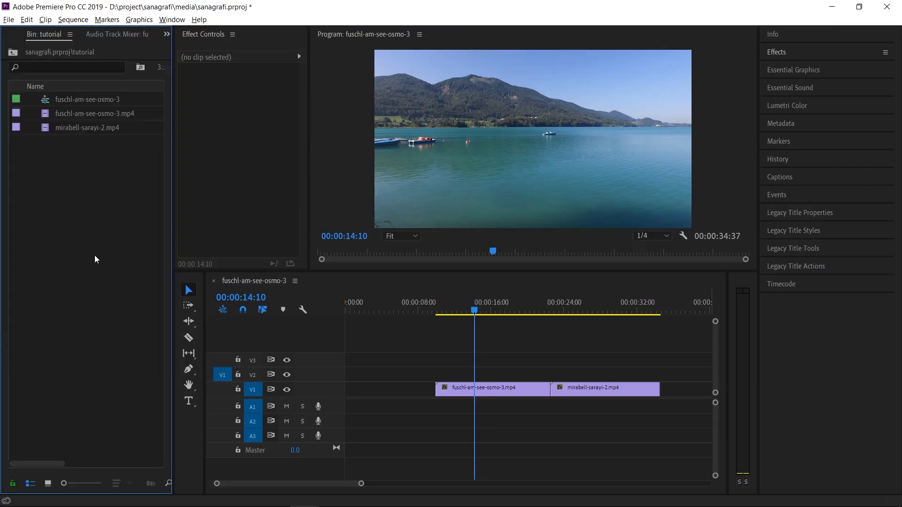
Create an adjustment layer at 1920 × 1080, 59.94 fps Non-Drop-Frame, with square pixels.
right_click(94, 260)
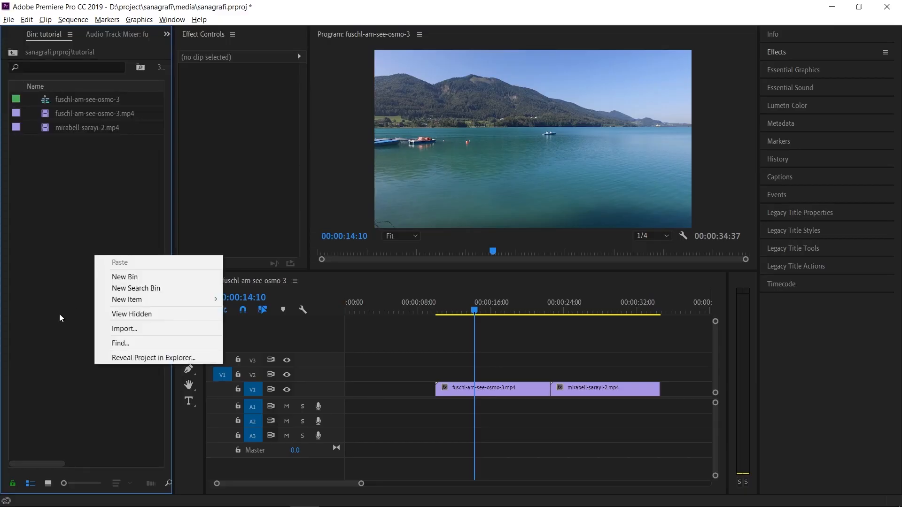
mouse_move(125, 300)
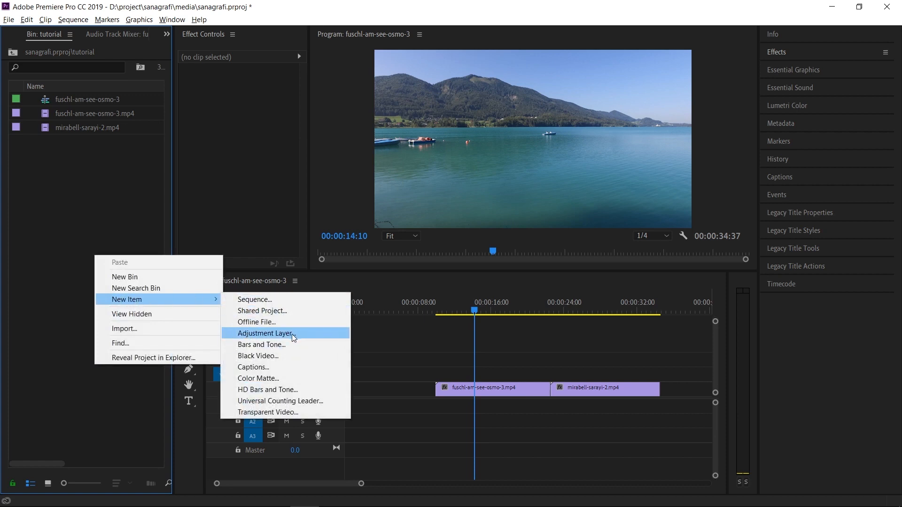
left_click(245, 335)
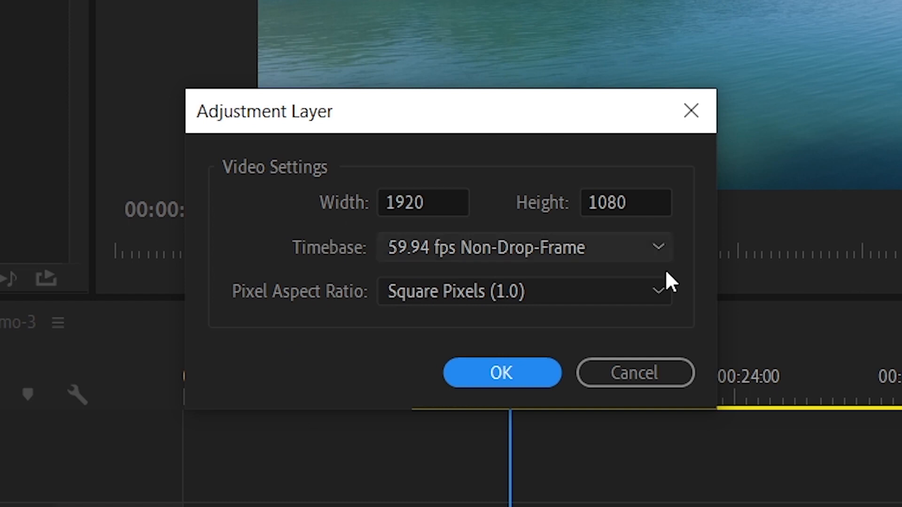
left_click(430, 203)
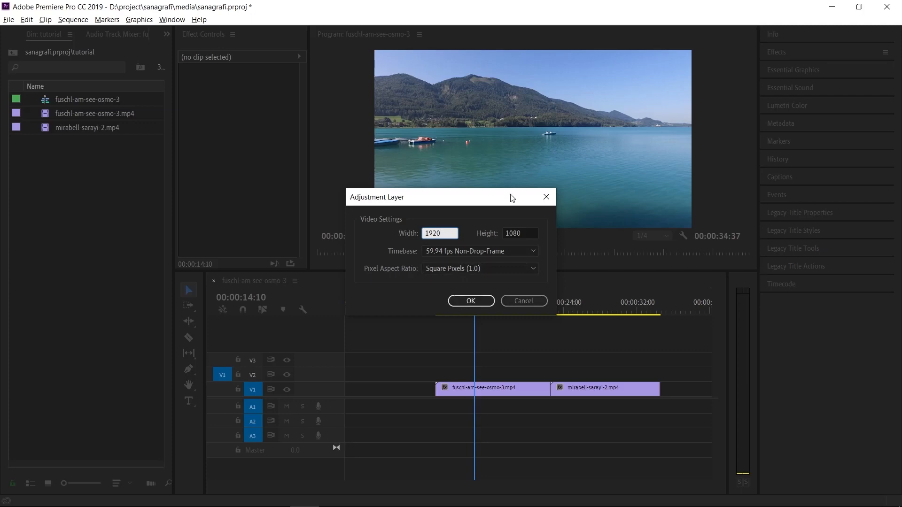
left_click(470, 301)
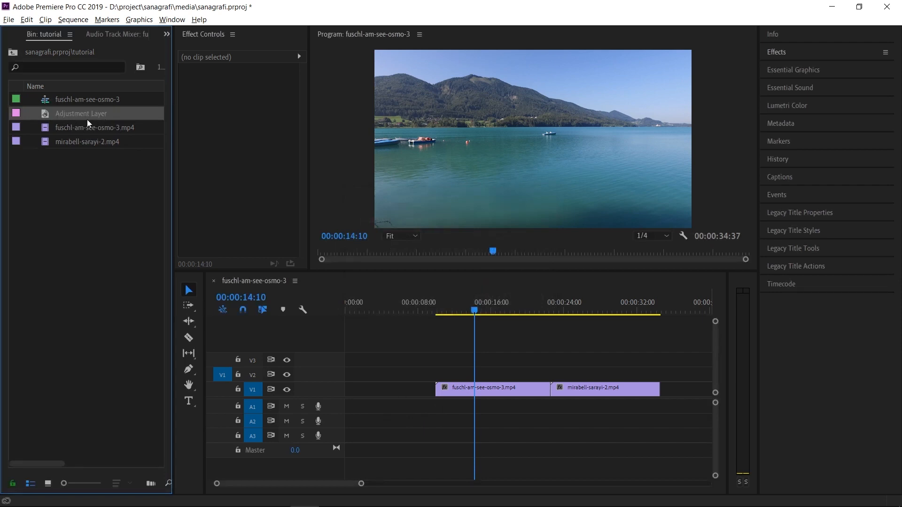
Place the adjustment layer on track V2 and align its start with the fuschl-am-see-osmo-3.mp4 clip.
left_click_drag(72, 114, 350, 378)
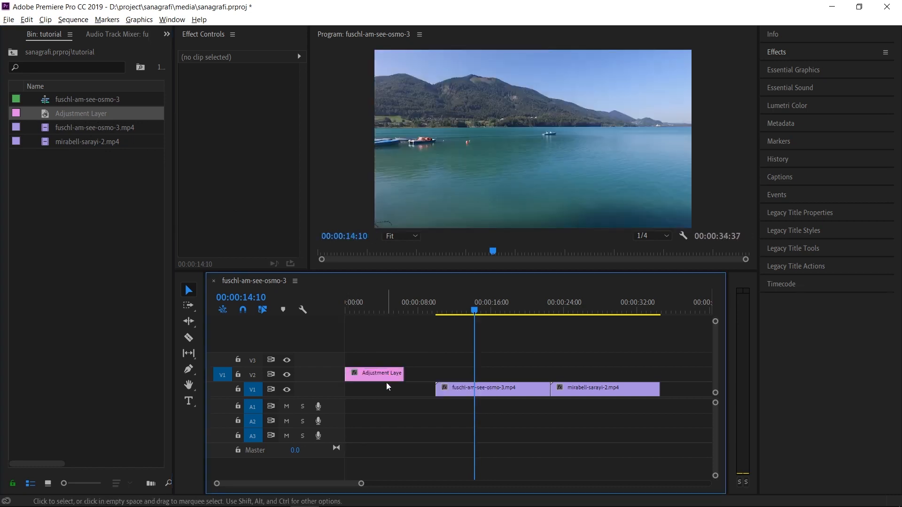
left_click(383, 376)
key("Home")
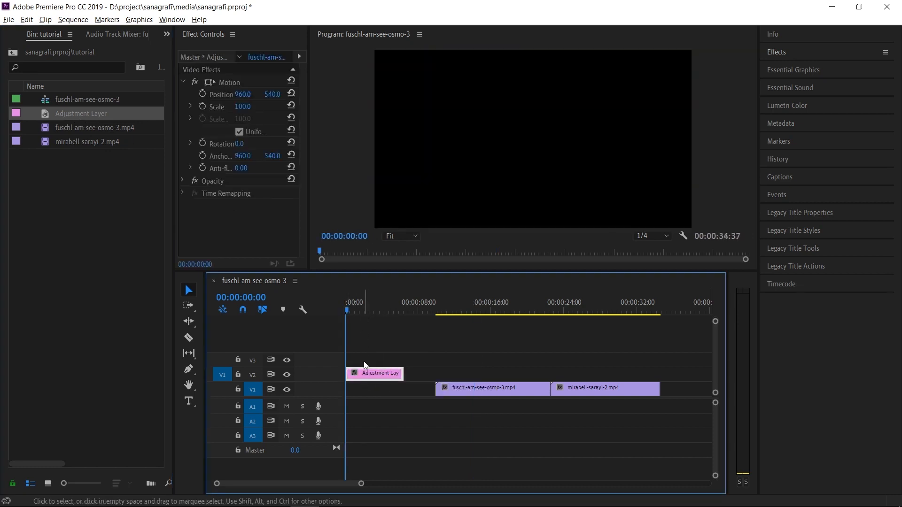
mouse_move(347, 309)
left_mouse_down()
mouse_move(380, 310)
mouse_move(344, 310)
left_mouse_up()
left_click_drag(365, 373, 450, 370)
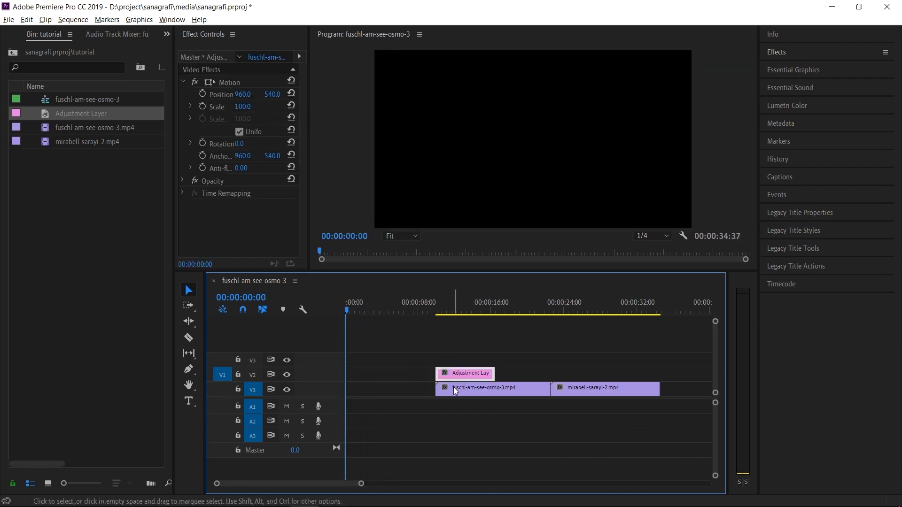
Preview the lake clip at points under and beyond the adjustment layer, ending at 00:00:14:10.
left_click_drag(452, 310, 458, 312)
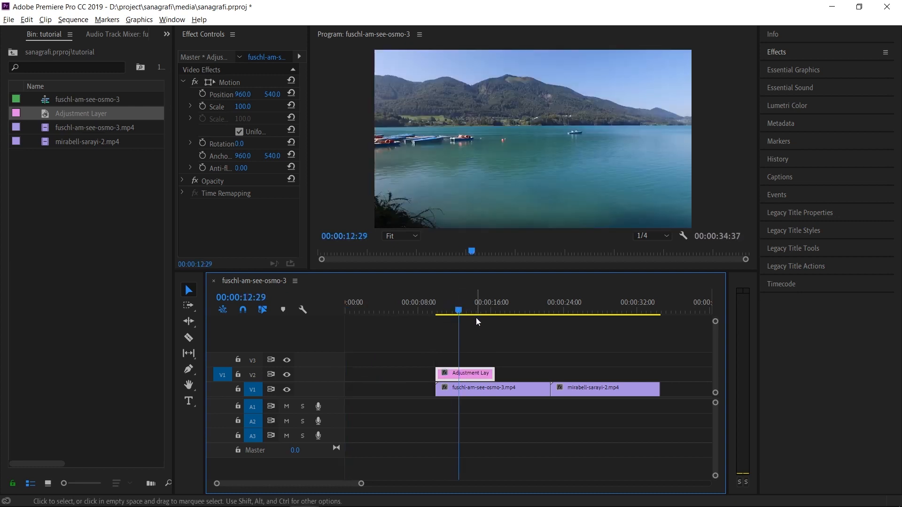
left_click(476, 317)
left_click(504, 390)
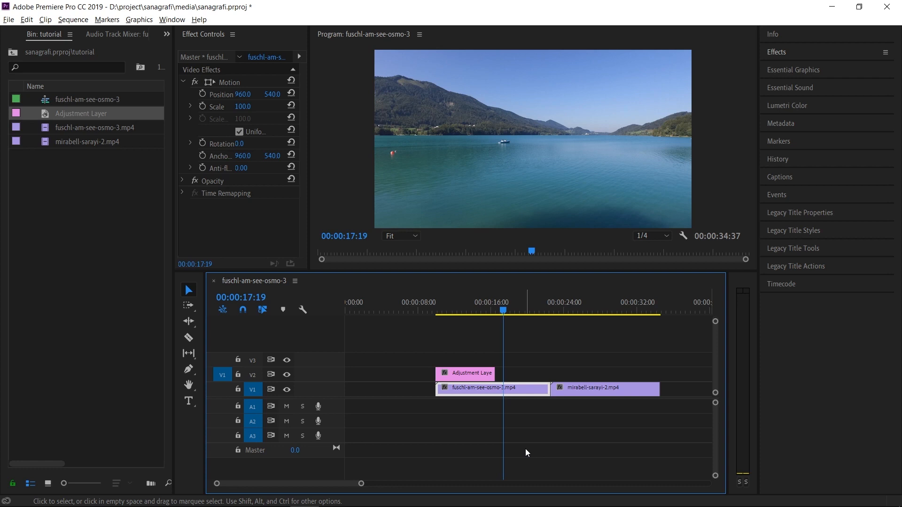
key("space")
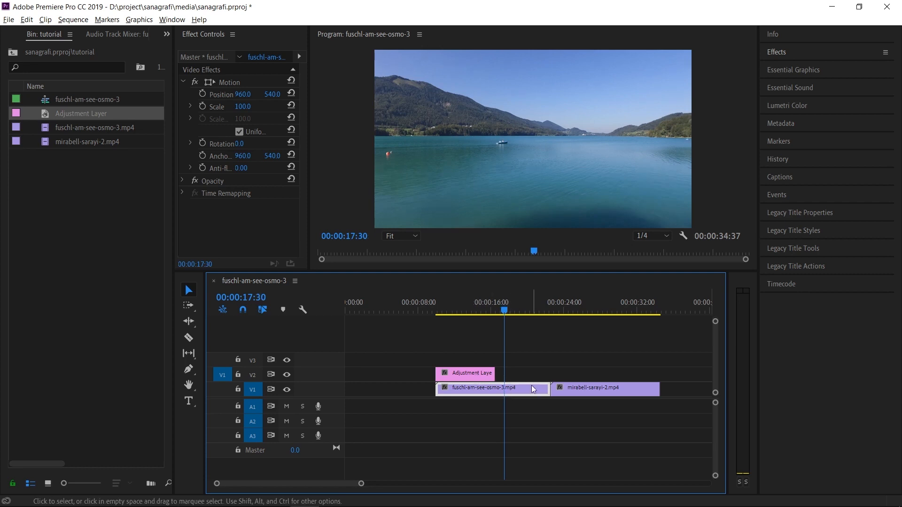
left_click(475, 307)
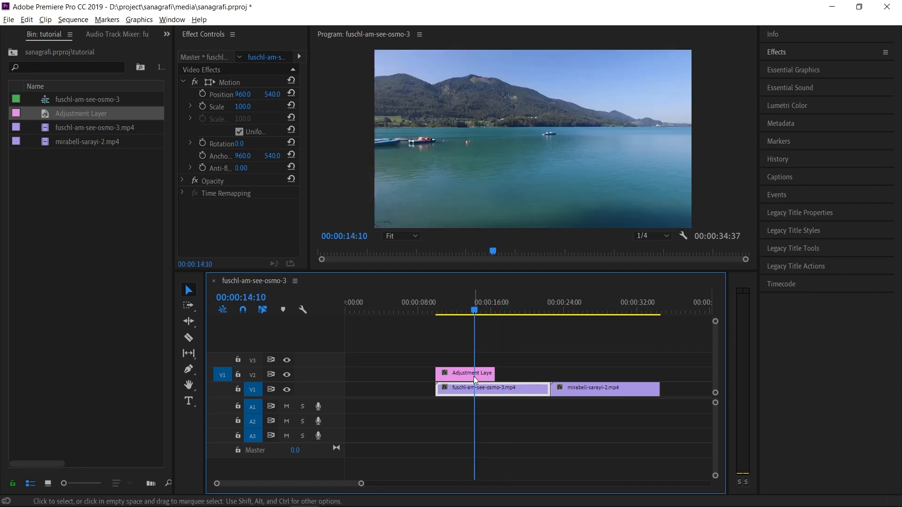
Apply the Gaussian Blur effect to the adjustment layer and set its Blurriness to 54.
left_click(475, 375)
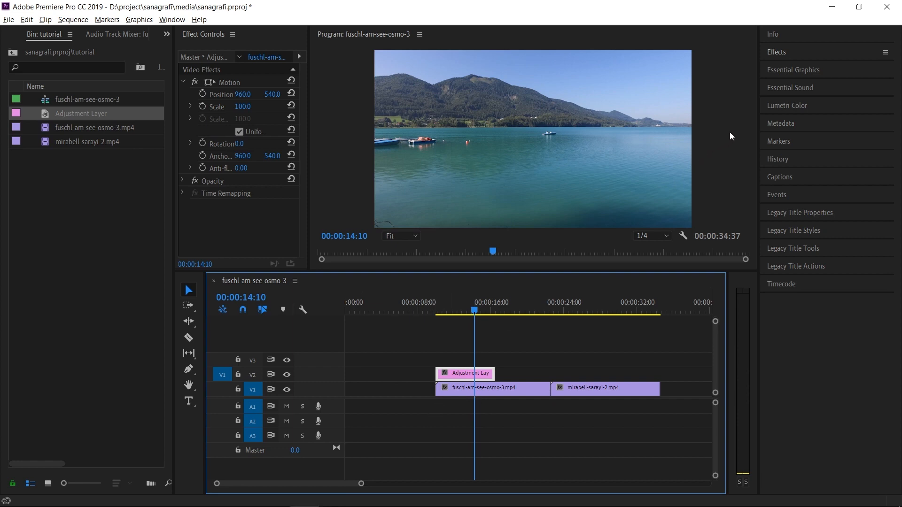
left_click(783, 55)
left_click(793, 69)
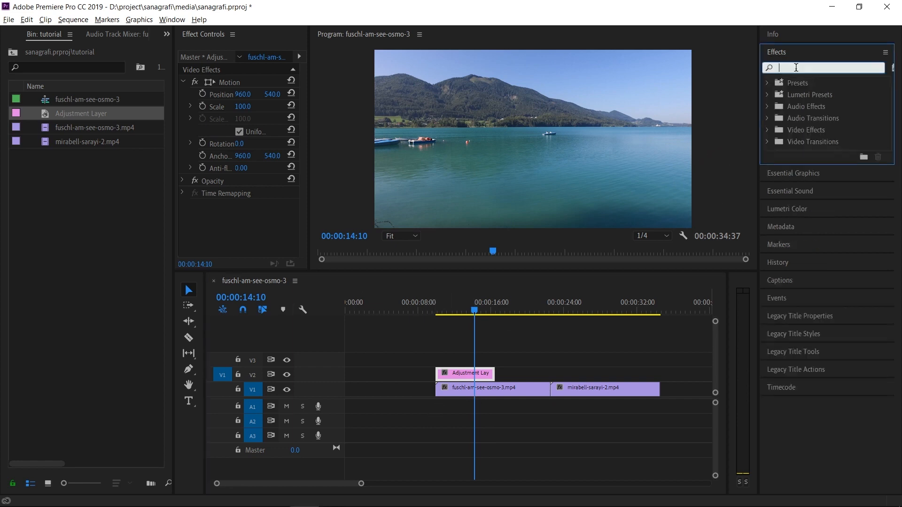
type("gaus")
left_click_drag(817, 188, 454, 372)
left_click_drag(239, 229, 240, 230)
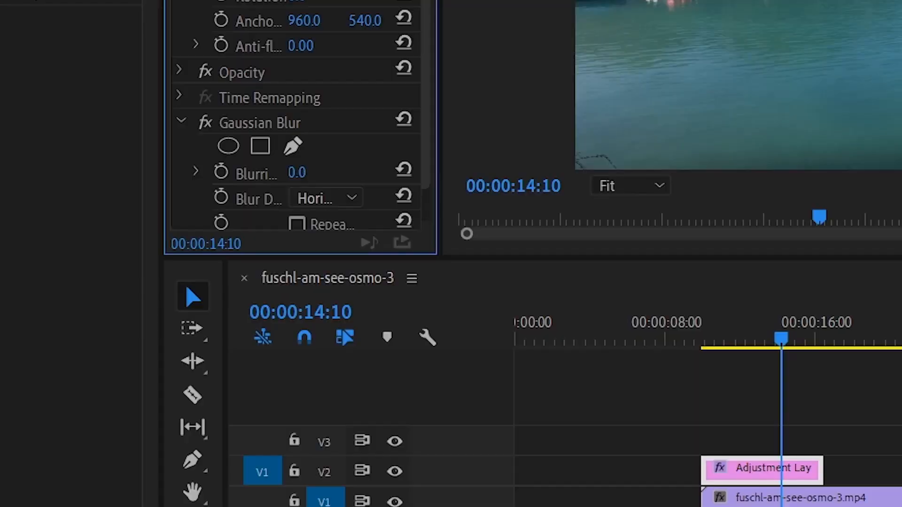
left_click_drag(298, 173, 791, 506)
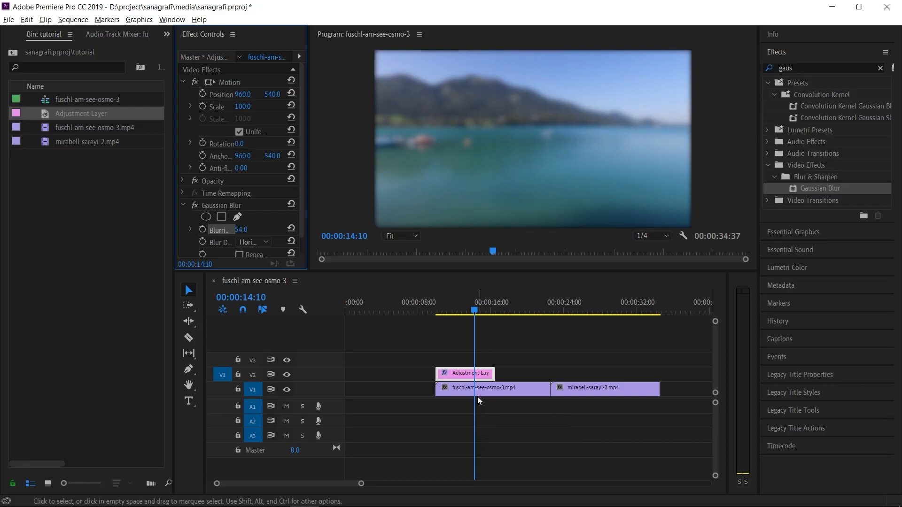
Disable the adjustment layer clip and enable it again to compare the image with and without the blur.
right_click(460, 373)
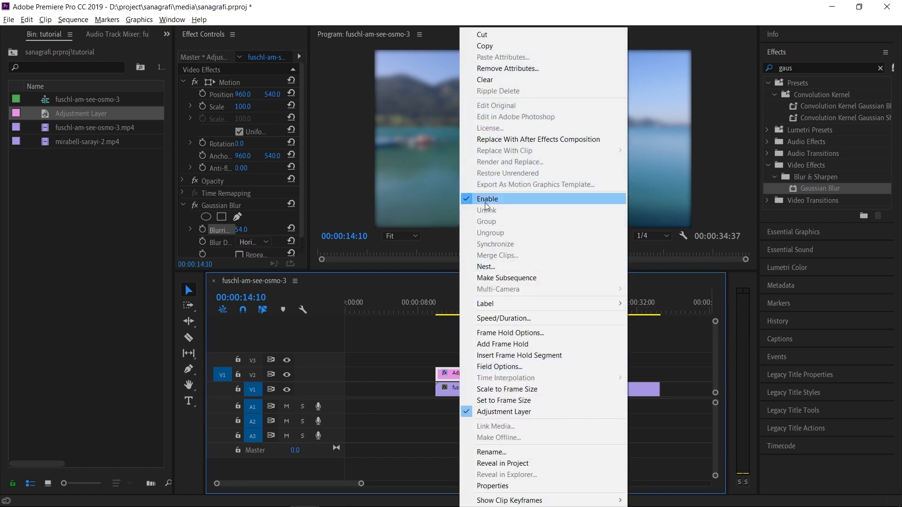
left_click(486, 199)
right_click(461, 376)
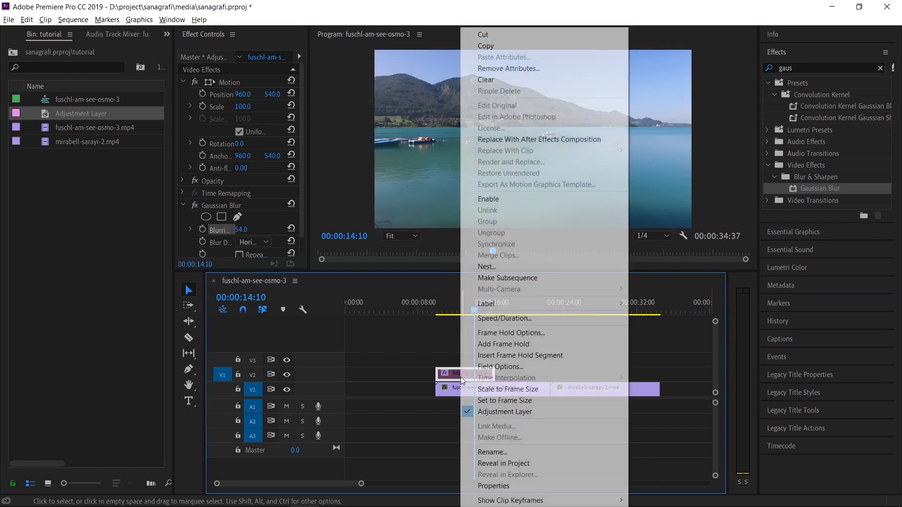
left_click(485, 199)
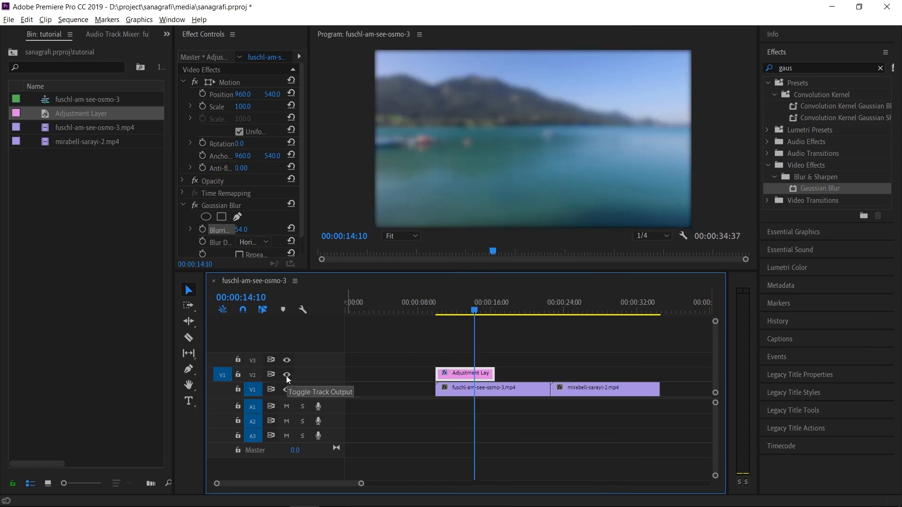
Hide track V2 to inspect the unblurred lake clip, show the track again, and select the adjustment layer.
left_click(287, 376)
left_click(470, 390)
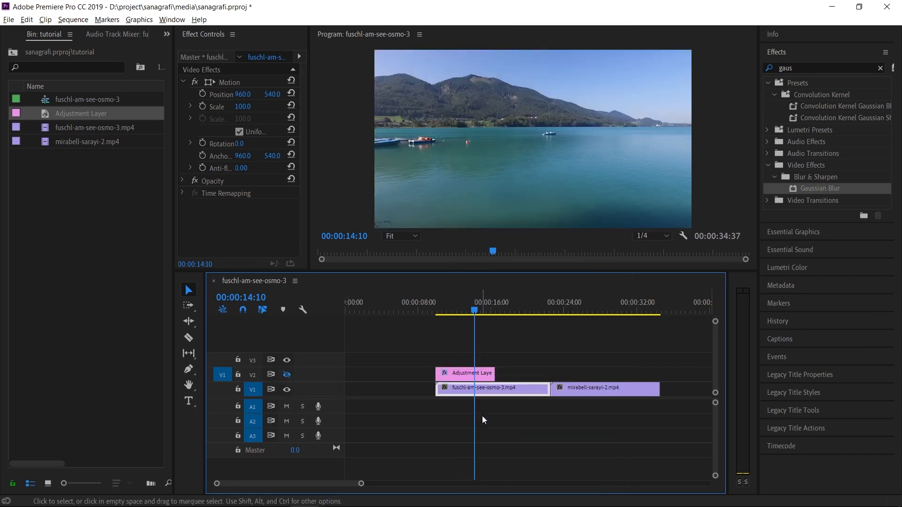
left_click(287, 375)
left_click(458, 378)
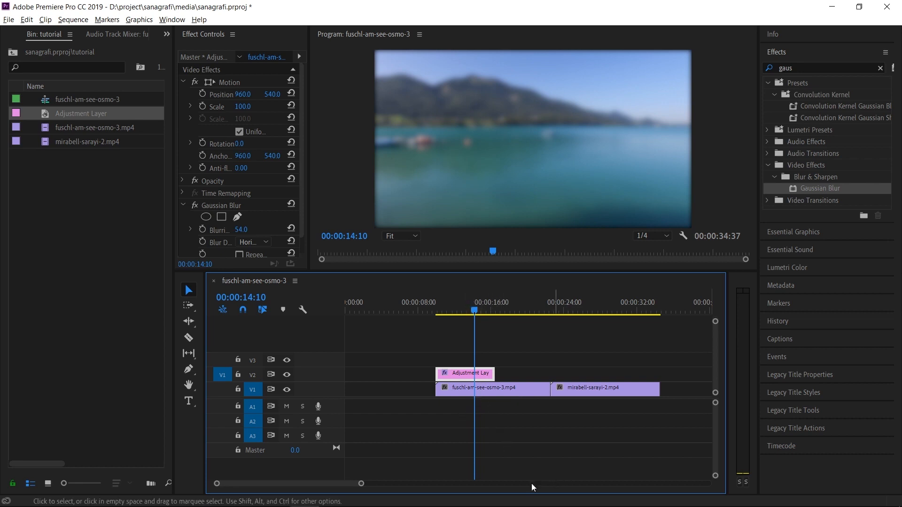
Extend the adjustment layer to the end of mirabell-sarayi-2.mp4 and preview the blur across both clips.
left_click_drag(361, 486, 411, 484)
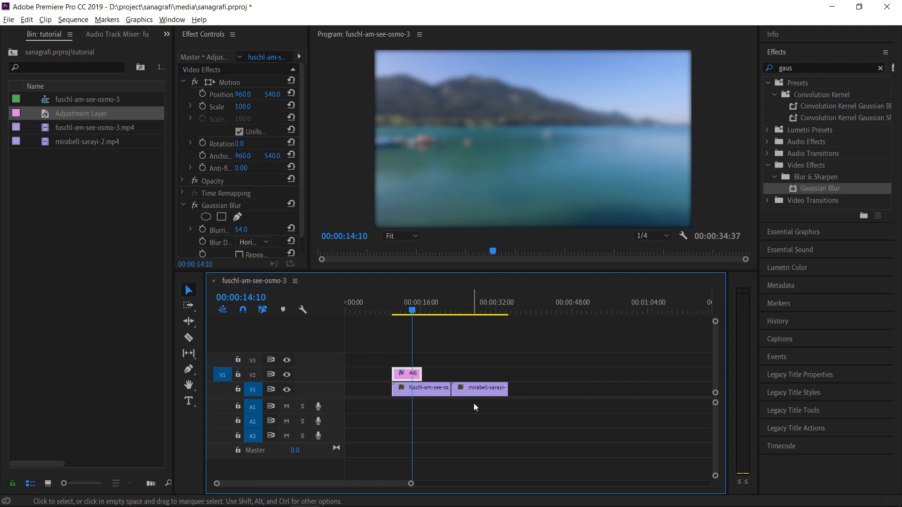
left_click_drag(412, 484, 360, 488)
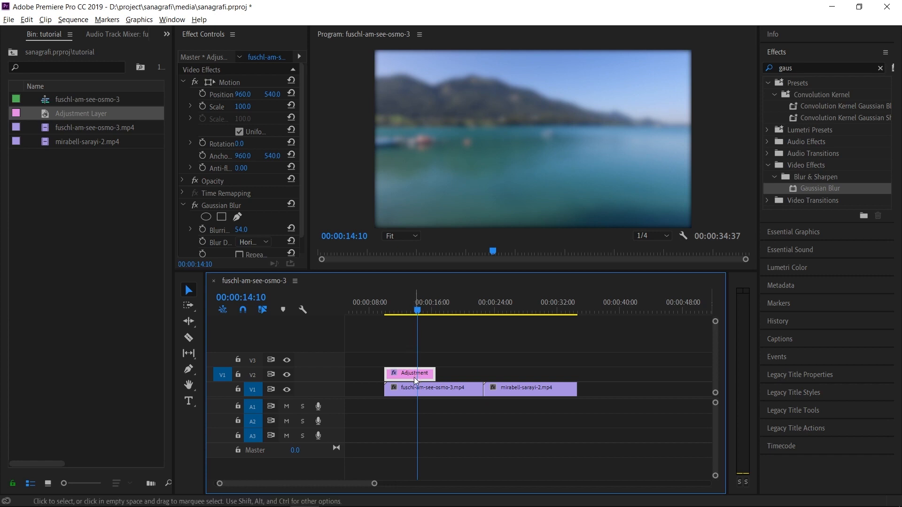
left_click_drag(435, 375, 577, 374)
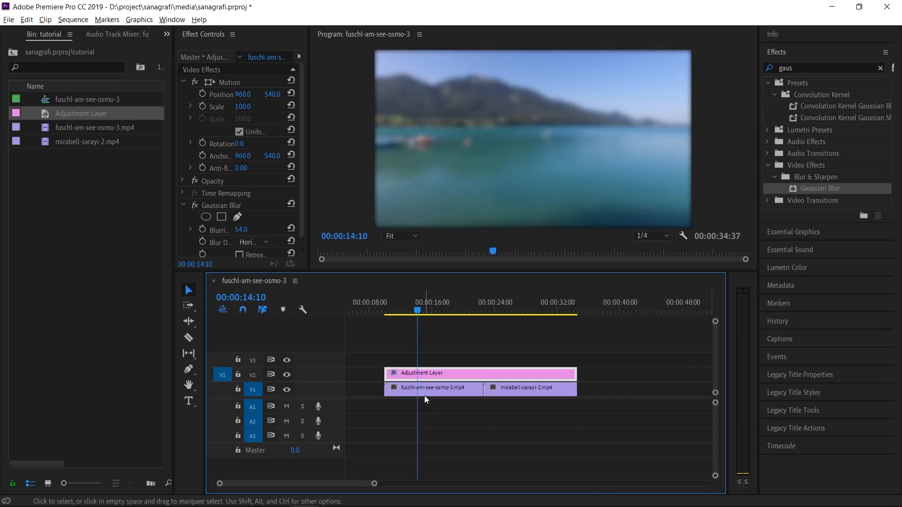
left_click(404, 393)
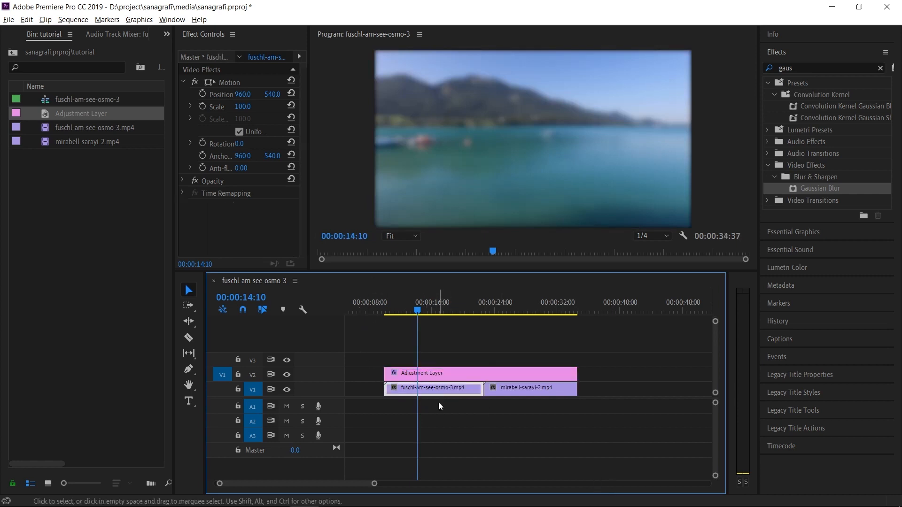
left_click(503, 390)
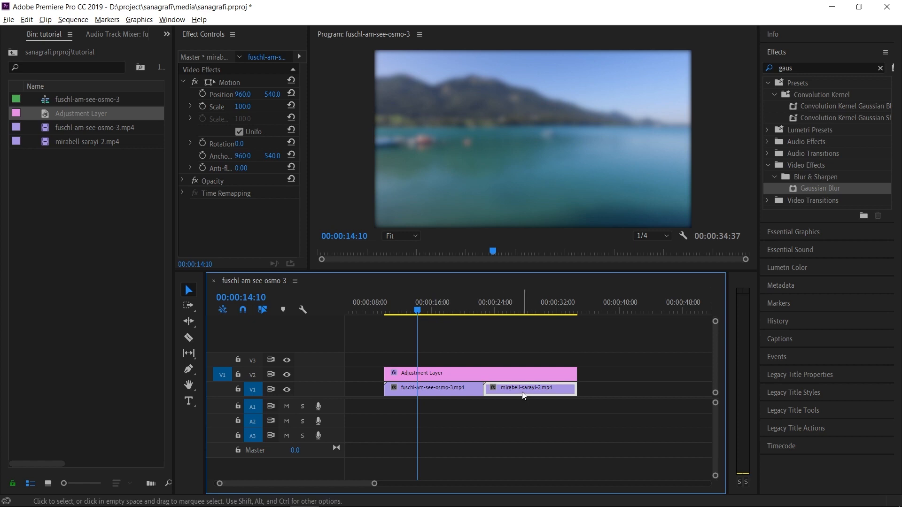
left_click(455, 375)
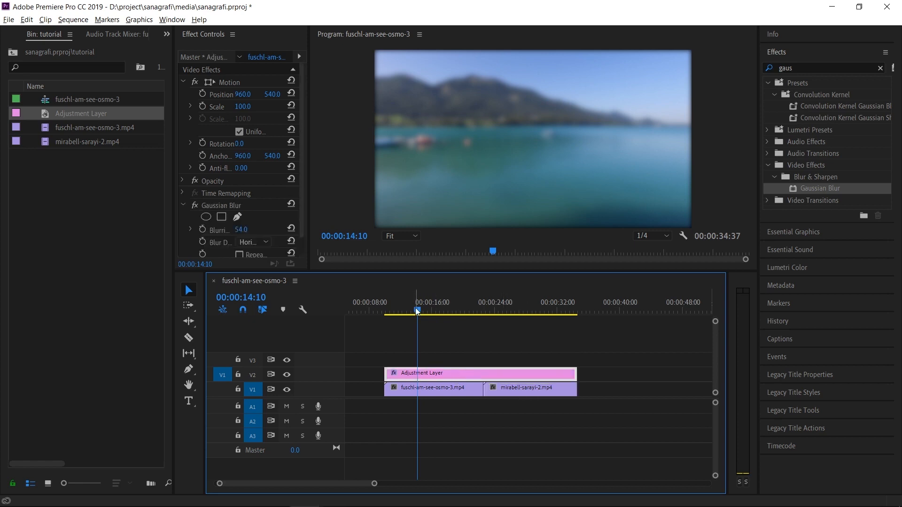
left_click_drag(418, 311, 487, 321)
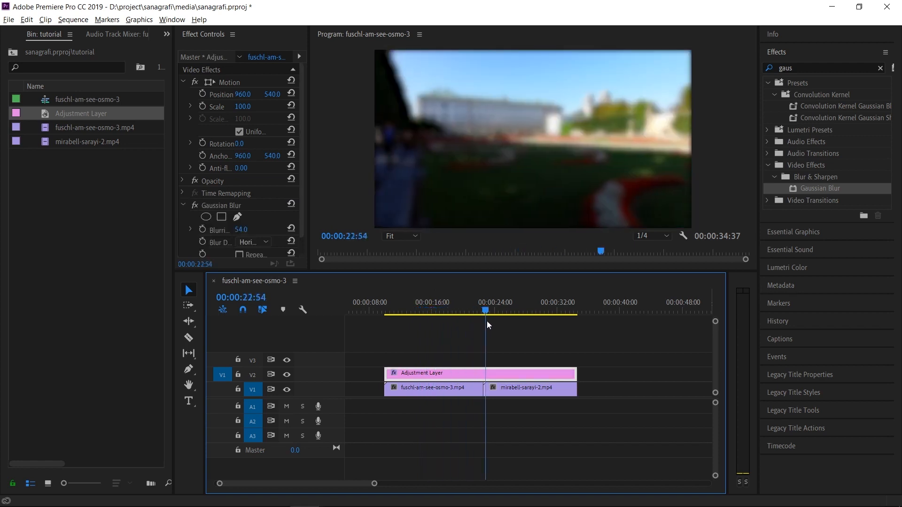
Remove the Gaussian Blur effect from the adjustment layer and clear the effects search.
left_click(215, 208)
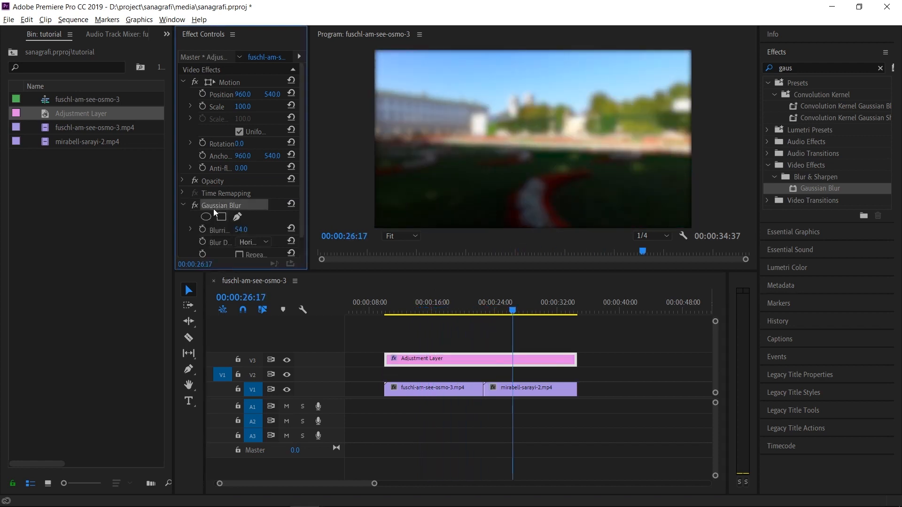
key("Delete")
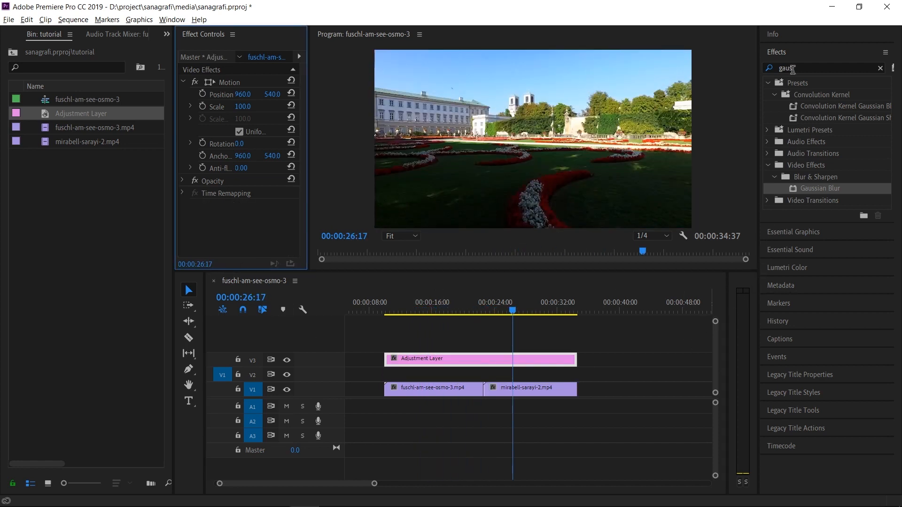
left_click(880, 68)
left_click(786, 55)
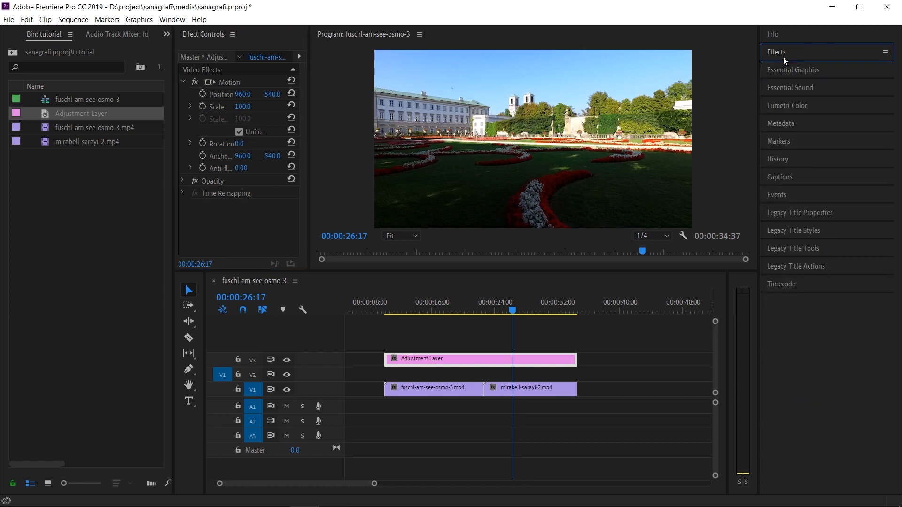
Grade the adjustment layer with Lumetri temperature 57.7, tint -49.3, exposure 1.6, contrast 32.4, highlights -35.2 and shadows 26.8, and preview it on the lake clip.
left_click(781, 111)
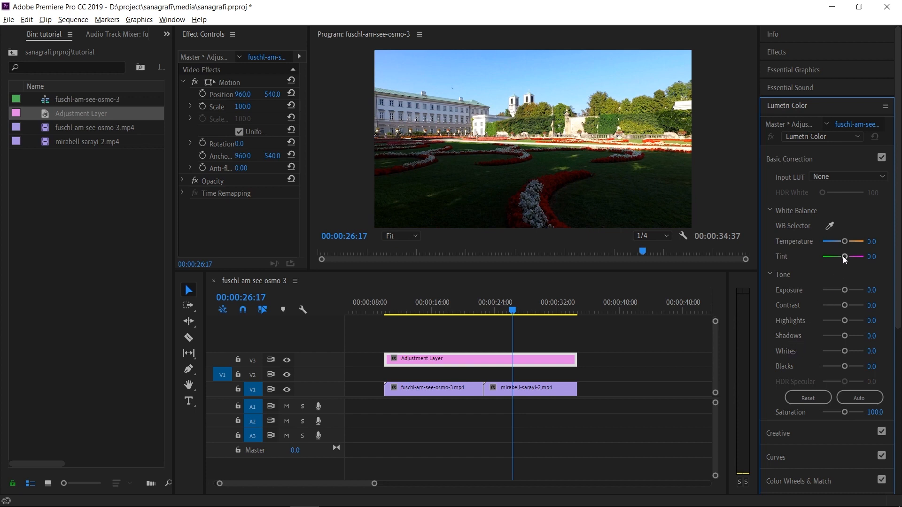
left_click_drag(844, 241, 848, 342)
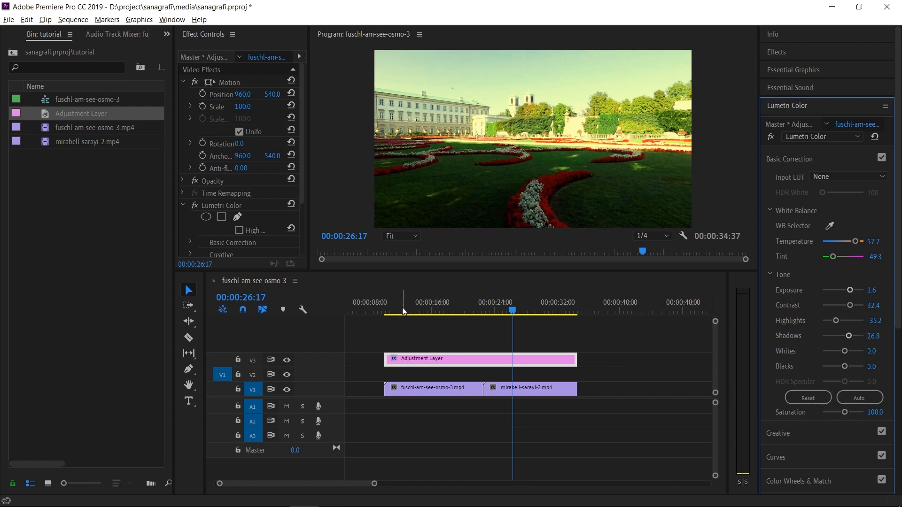
mouse_move(402, 310)
left_mouse_down()
mouse_move(428, 312)
mouse_move(407, 315)
left_mouse_up()
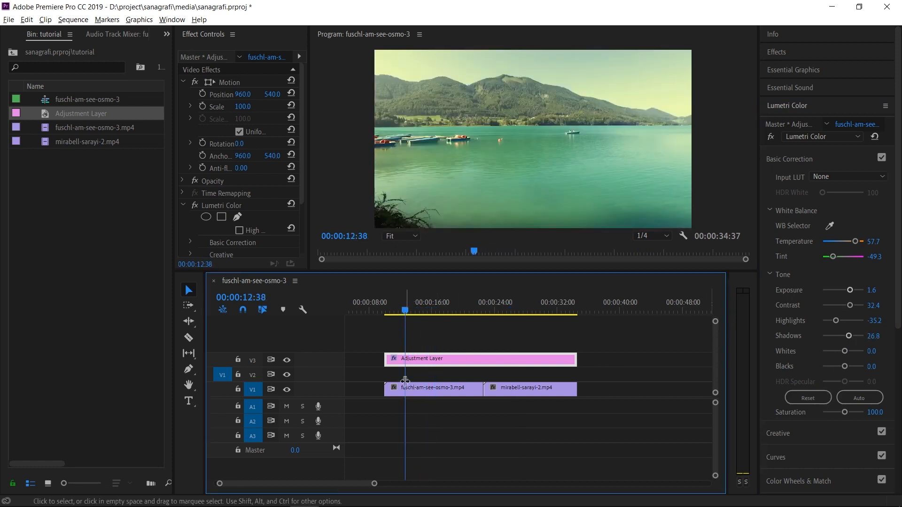
left_click_drag(406, 311, 405, 331)
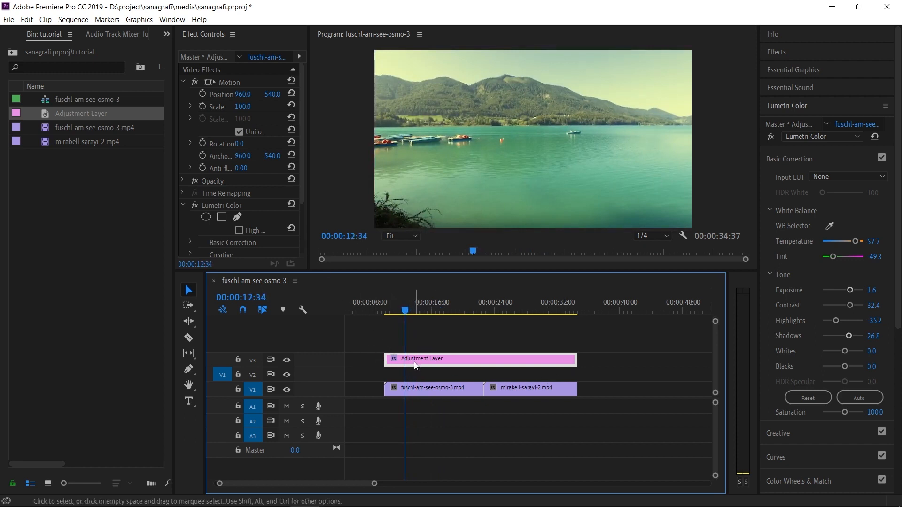
Remove the Lumetri Color grade from the adjustment layer.
left_click(194, 207)
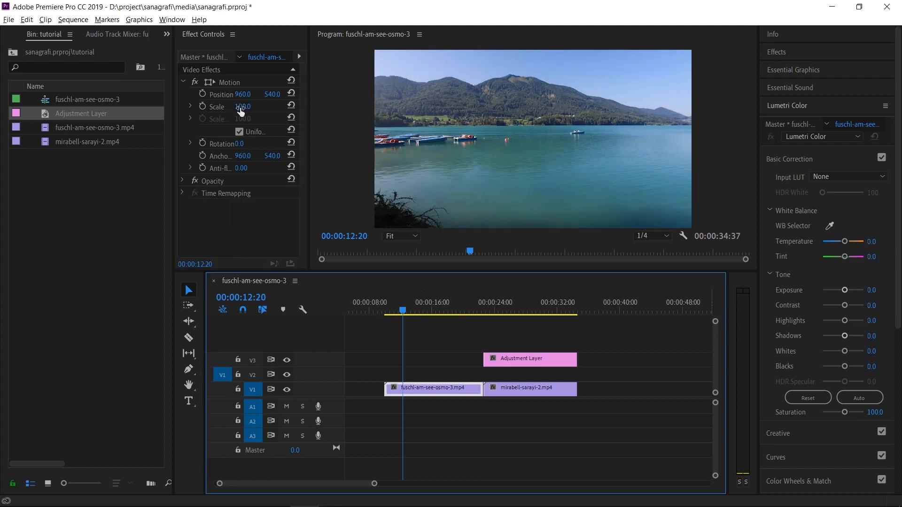
Try scaling fuschl-am-see-osmo-3.mp4 to 123 and shifting its horizontal position to 1083, and undo both changes.
left_click_drag(241, 111, 288, 115)
left_click_drag(245, 95, 303, 96)
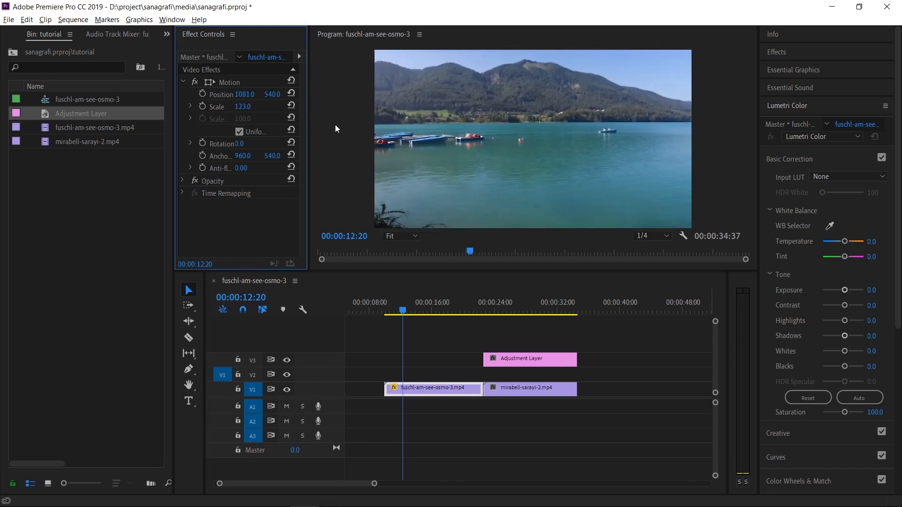
key("ctrl+z")
key("ctrl+z")
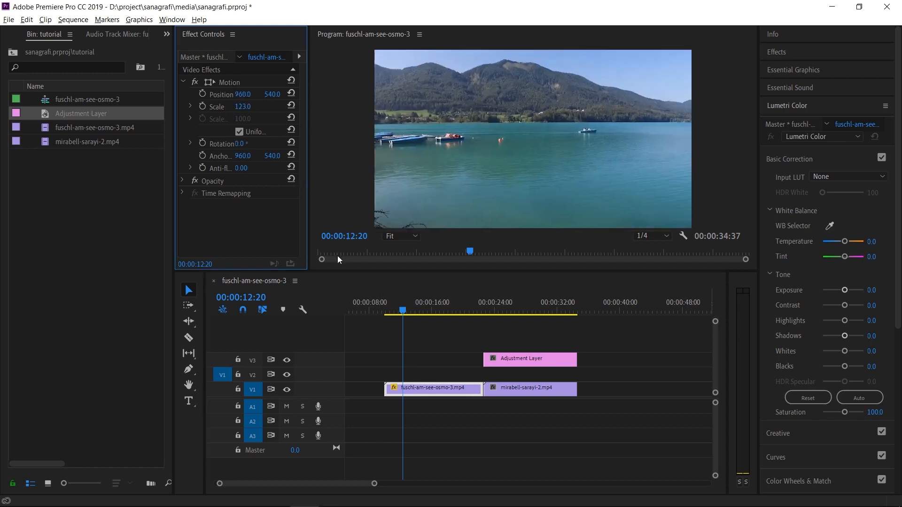
Extend the adjustment layer back to the start of the lake clip and select it.
left_click_drag(474, 363, 384, 362)
left_click(413, 366)
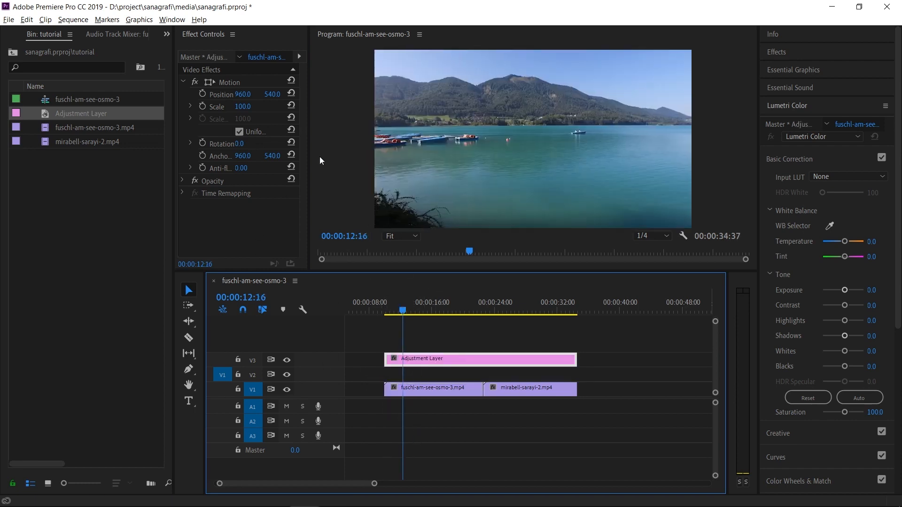
Try changing the adjustment layer's own Motion scale, position and rotation values.
left_click(242, 107)
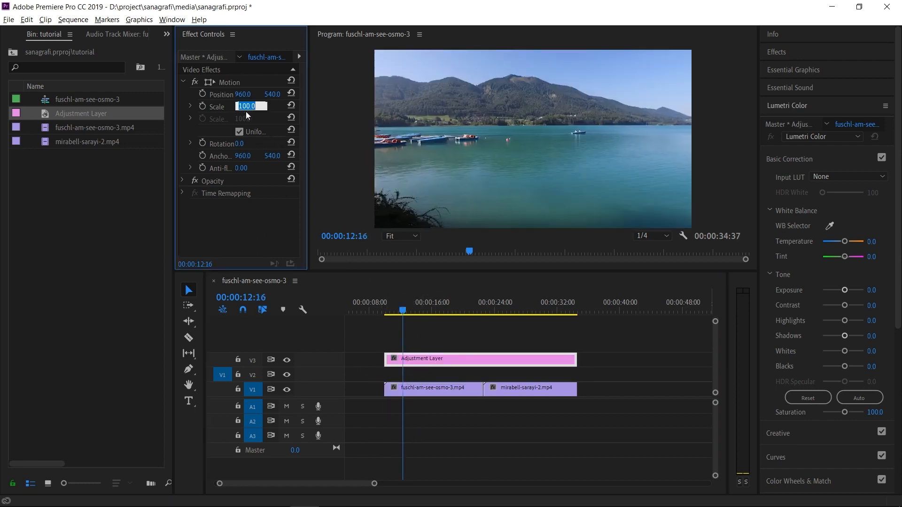
left_click_drag(240, 111, 254, 94)
left_click_drag(239, 143, 266, 195)
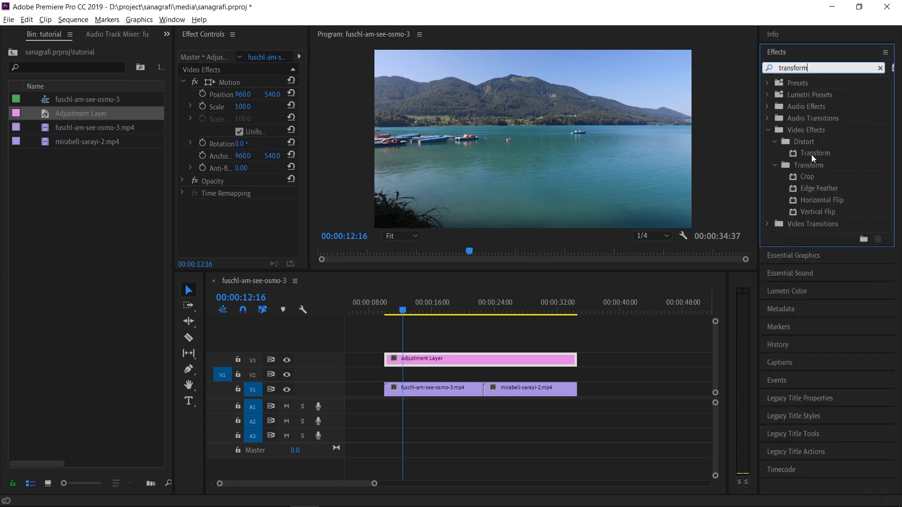
Apply the Transform effect to the adjustment layer and set its scale to 129 and horizontal position to 905.
left_click_drag(814, 156, 438, 360)
left_click_drag(300, 112, 301, 190)
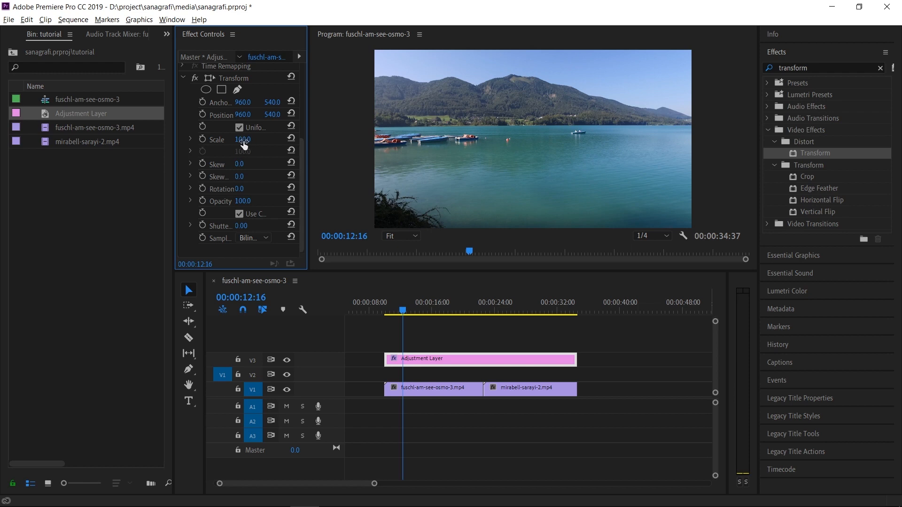
left_click_drag(243, 142, 244, 176)
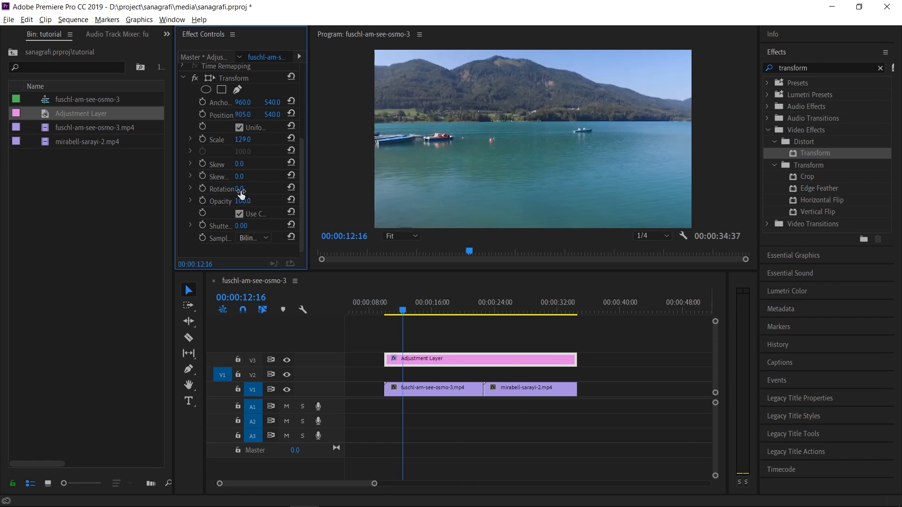
Try changing the Transform effect's rotation on the adjustment layer, and undo the change.
left_click_drag(244, 190, 243, 189)
key("ctrl+z")
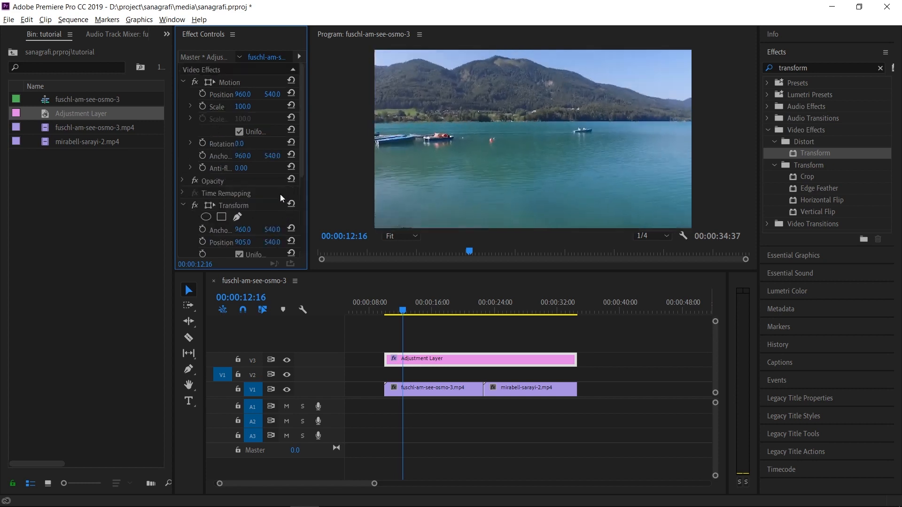
left_click_drag(301, 139, 302, 242)
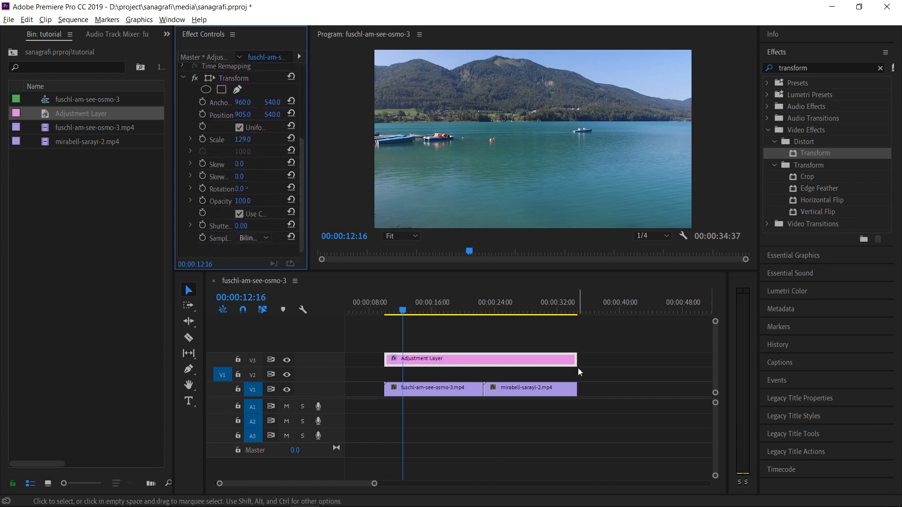
Trim the adjustment layer to the end of the lake clip and add a Transform scale keyframe at 00:00:10:37.
left_click_drag(581, 364, 486, 364)
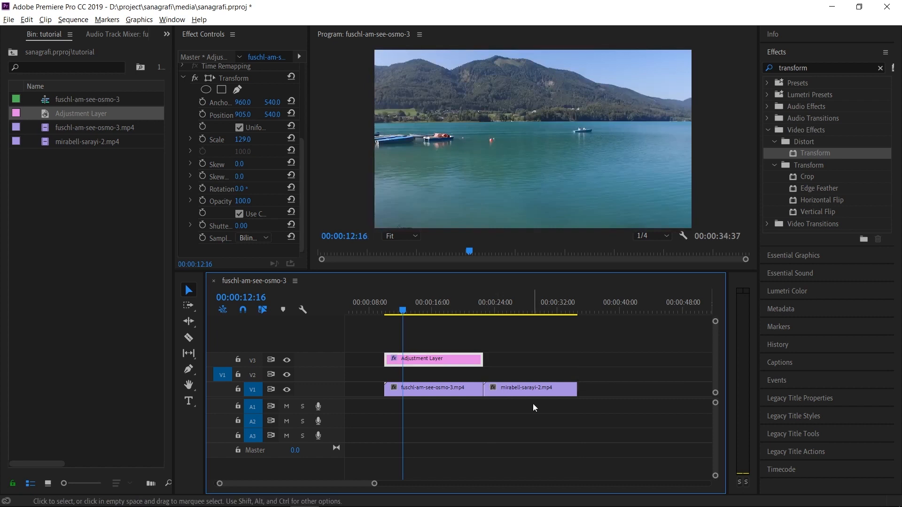
left_click_drag(308, 141, 500, 139)
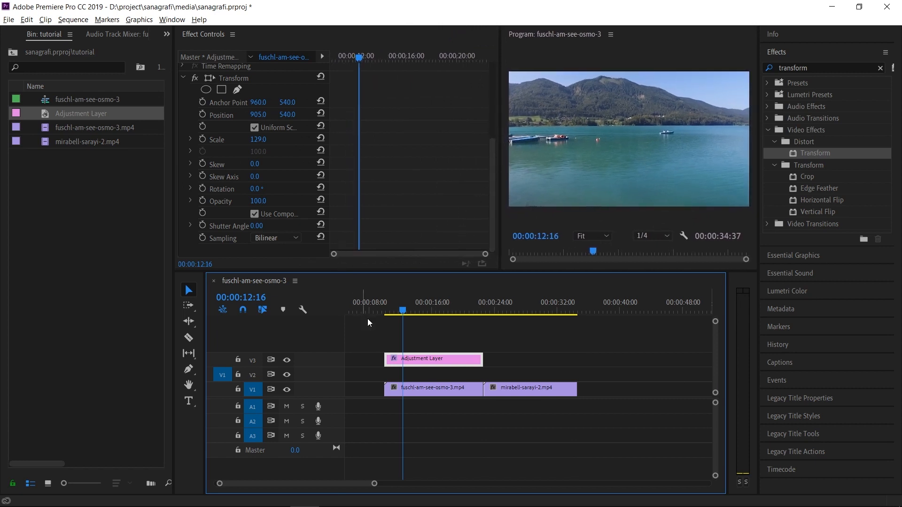
left_click(390, 312)
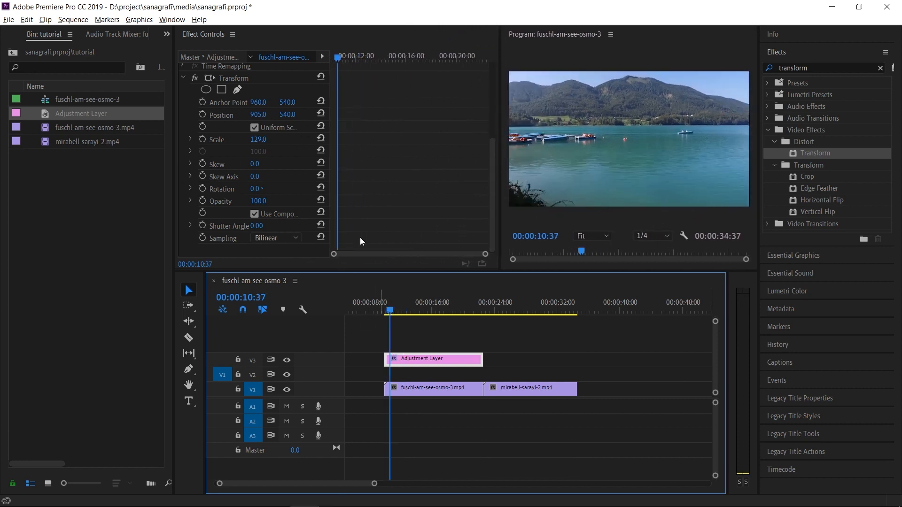
left_click(203, 140)
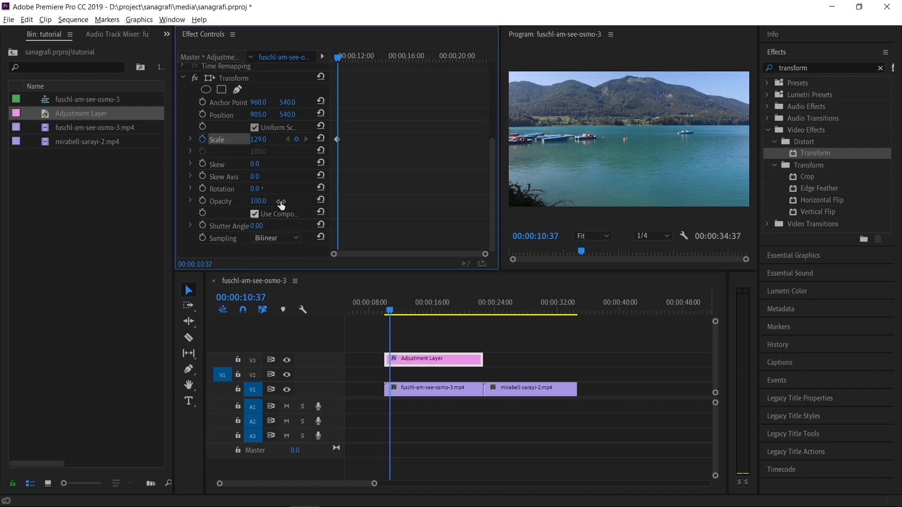
Add a Transform scale keyframe of 162 at 00:00:11:11 and preview the zoom from the first keyframe.
left_click(340, 60)
left_click_drag(341, 61, 344, 61)
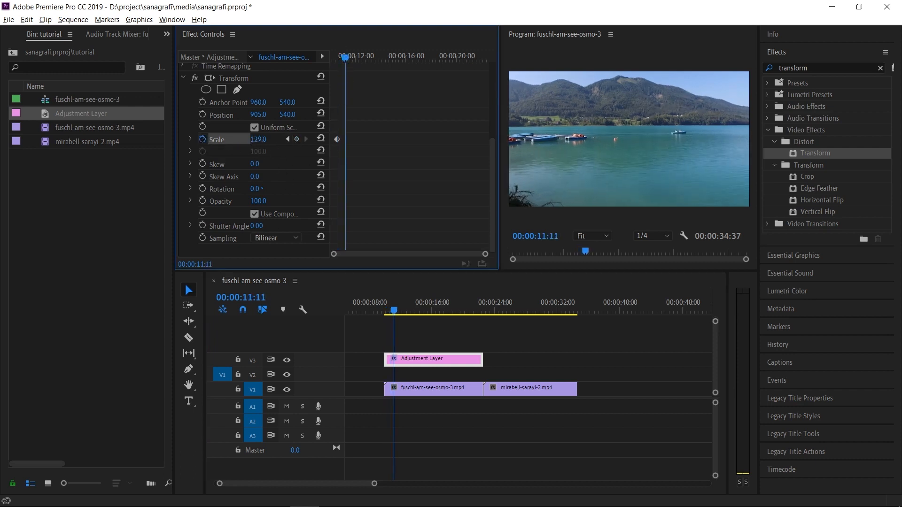
left_click_drag(258, 140, 300, 168)
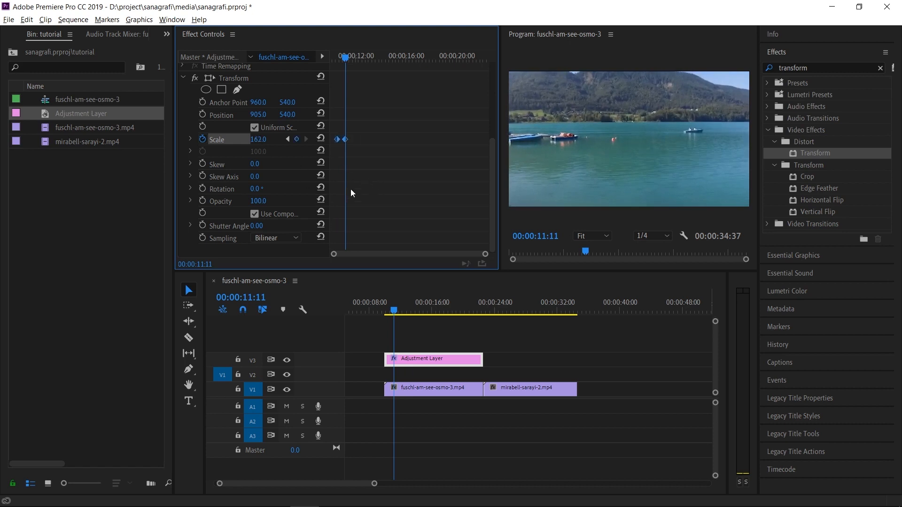
left_click_drag(393, 309, 390, 314)
left_click(269, 156)
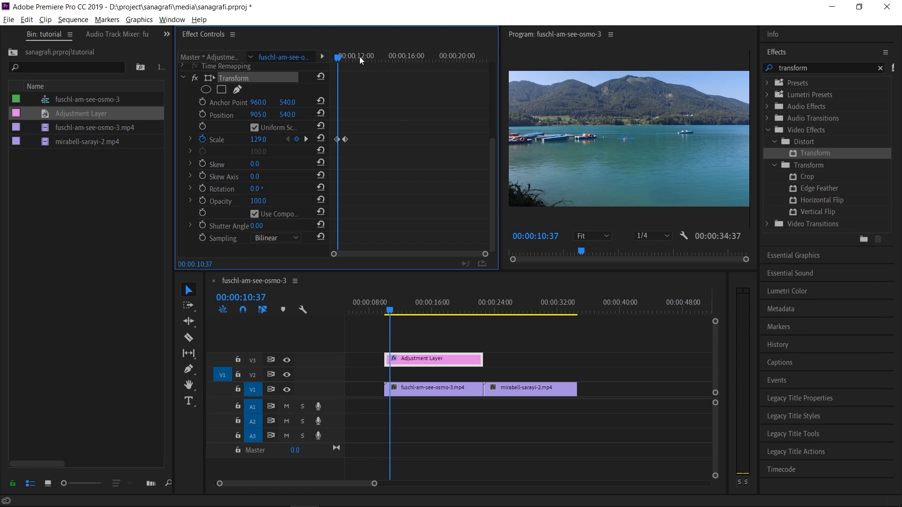
Add two further scale keyframes that bring the zoom back to 129, shorten the adjustment layer to about 19 seconds, and preview the animation.
left_click(390, 56)
left_click_drag(345, 140, 401, 143)
left_click_drag(481, 360, 458, 360)
left_click(347, 59)
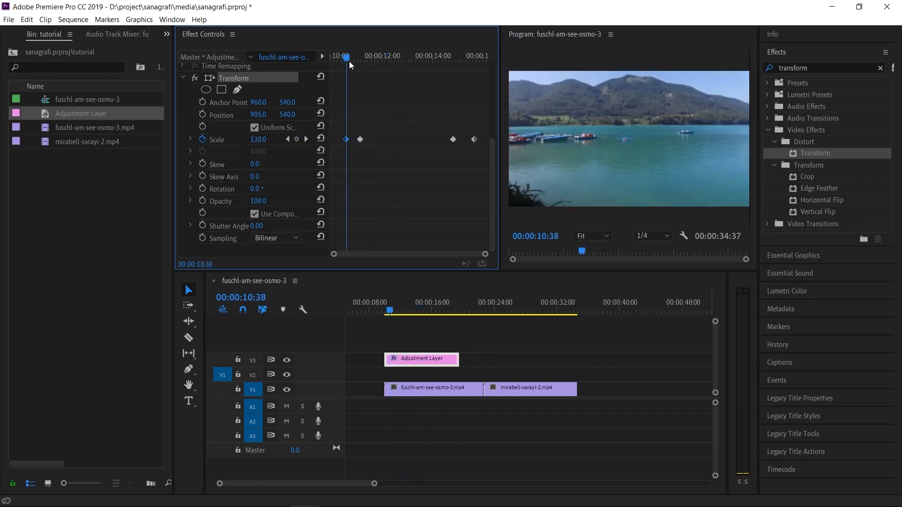
left_click_drag(349, 61, 488, 74)
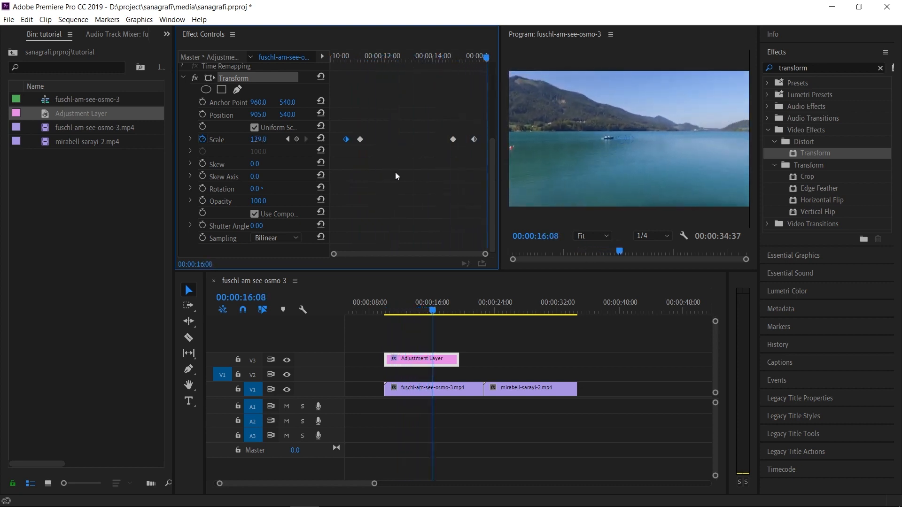
Save the keyframed Transform effect as a preset named Deneme.
right_click(230, 78)
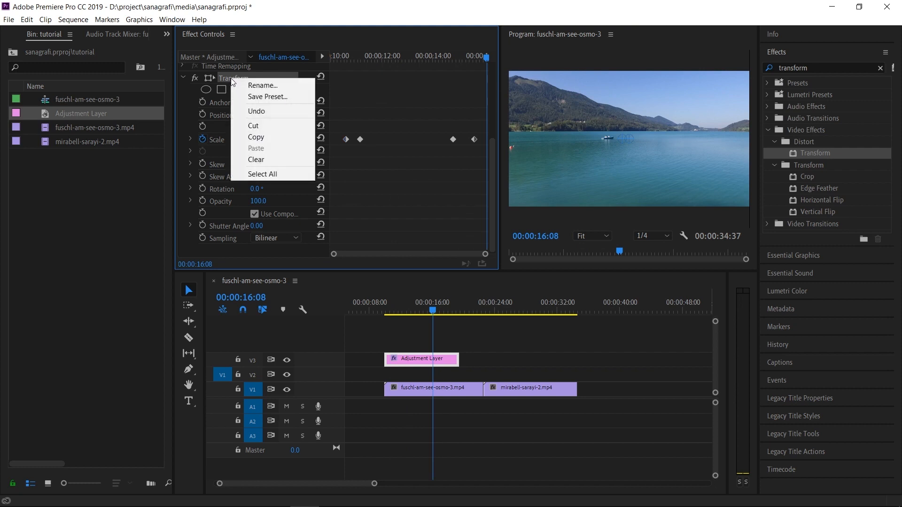
left_click(281, 98)
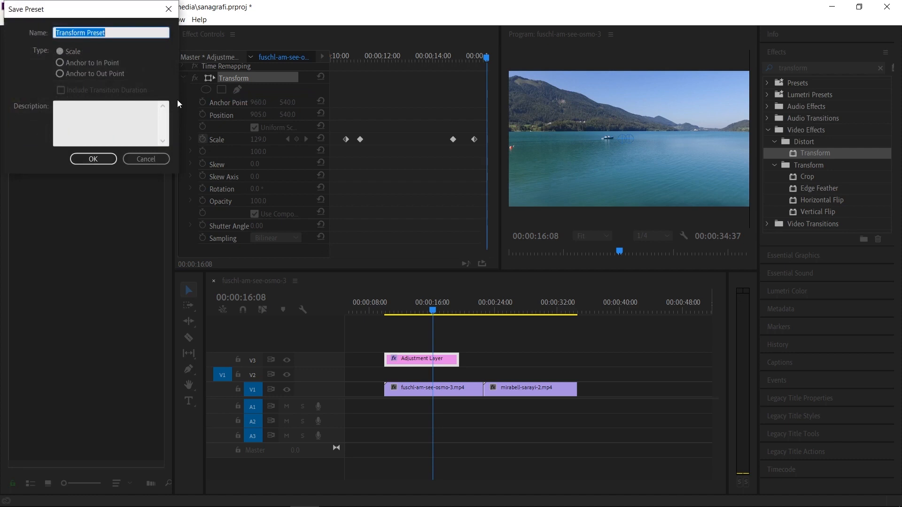
type("Deneme")
left_click(87, 161)
Place a second adjustment layer over mirabell-sarayi-2.mp4 at about 26 seconds and apply the Deneme preset to it.
left_click(805, 68)
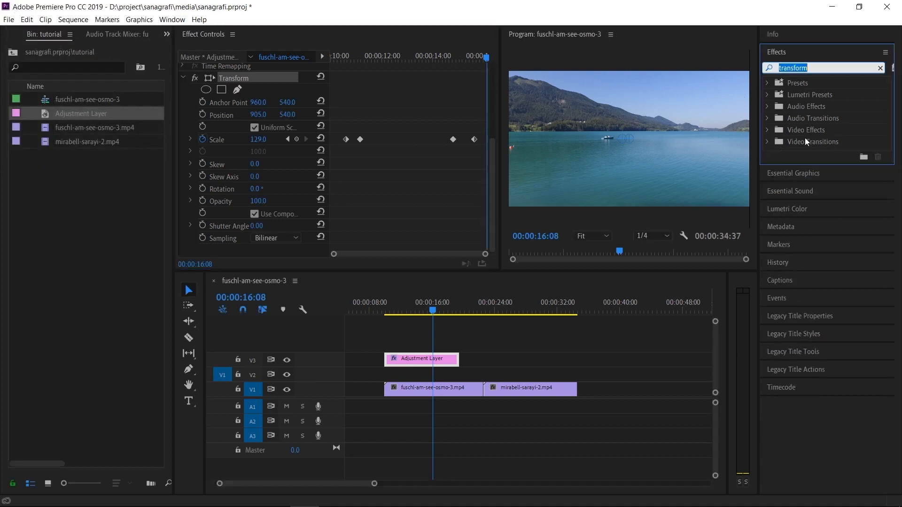
type("deneme")
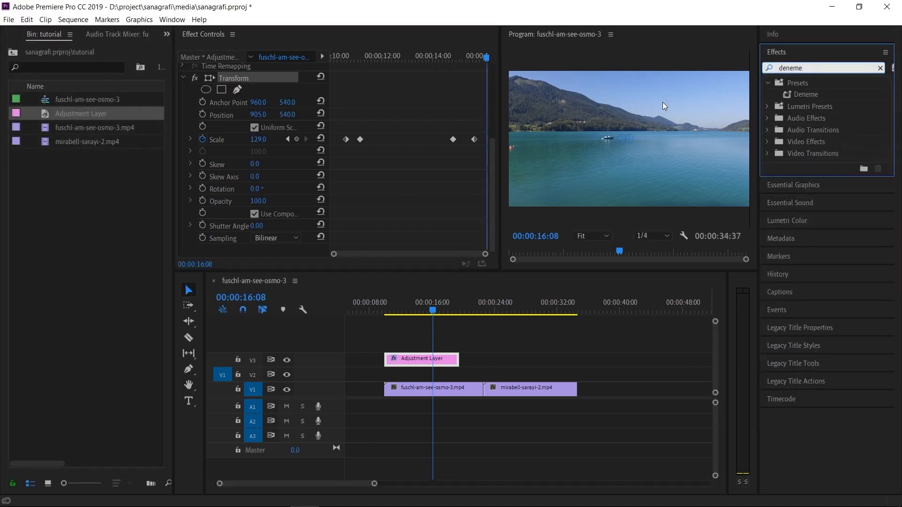
left_click(805, 95)
left_click_drag(81, 113, 513, 359)
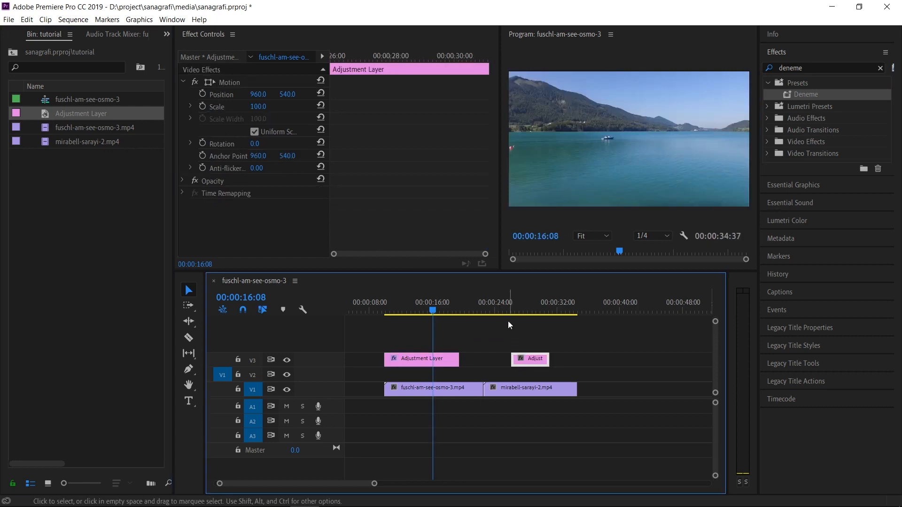
mouse_move(502, 304)
left_mouse_down()
mouse_move(529, 305)
mouse_move(511, 305)
left_mouse_up()
left_click(790, 95)
left_click_drag(790, 94, 529, 359)
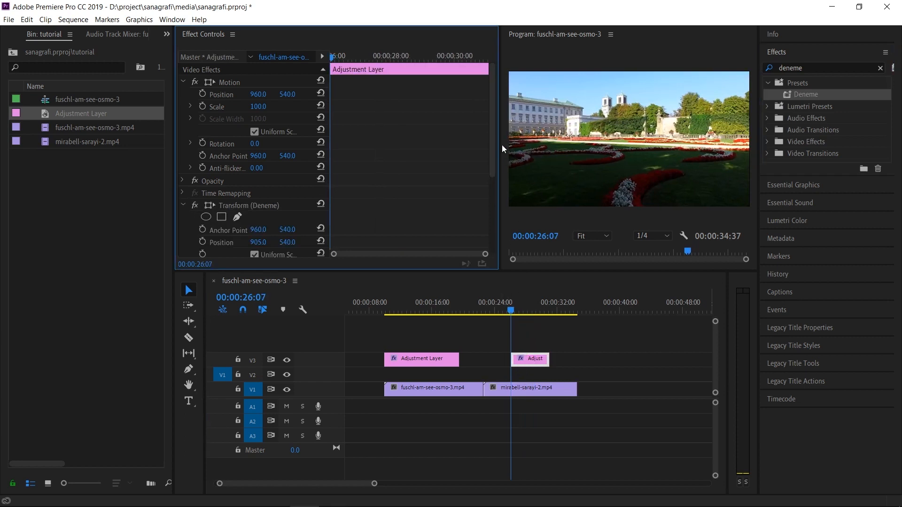
Inspect the preset's scale keyframes on the second adjustment layer and play the zoom over the mirabell clip.
left_click_drag(492, 119, 477, 208)
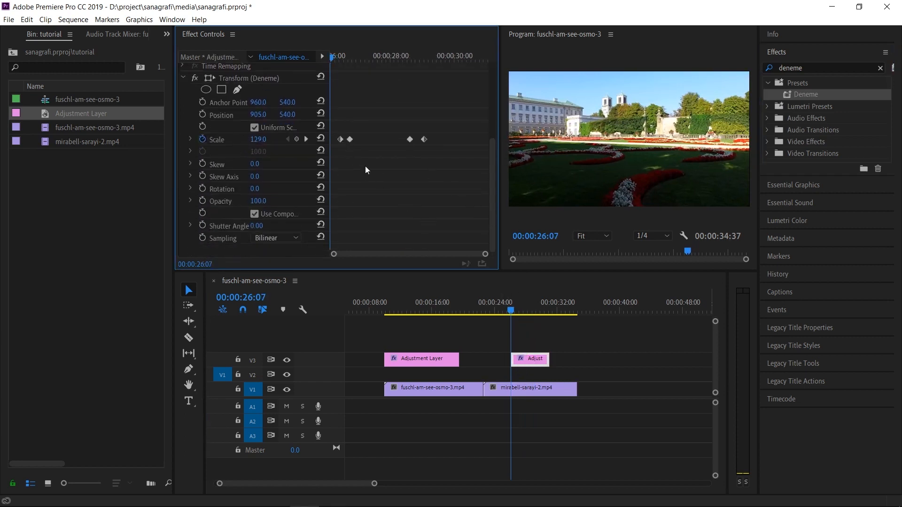
left_click(509, 310)
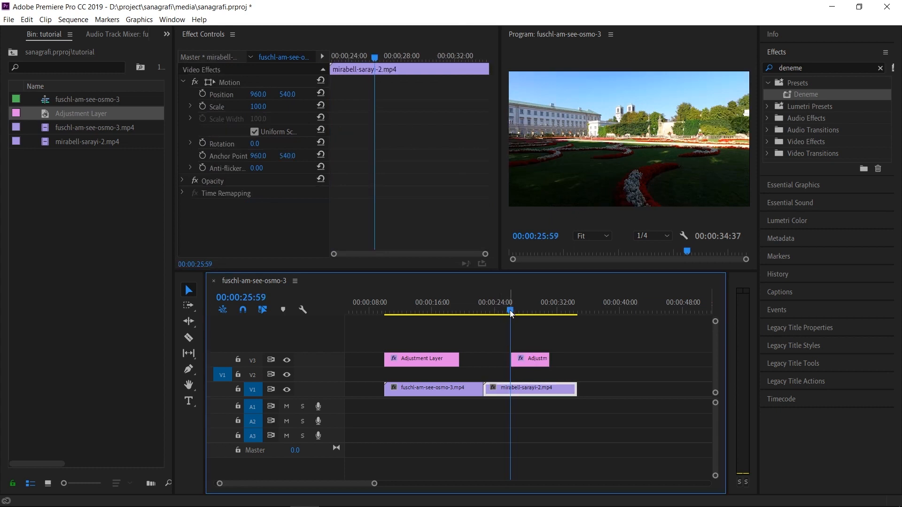
key("space")
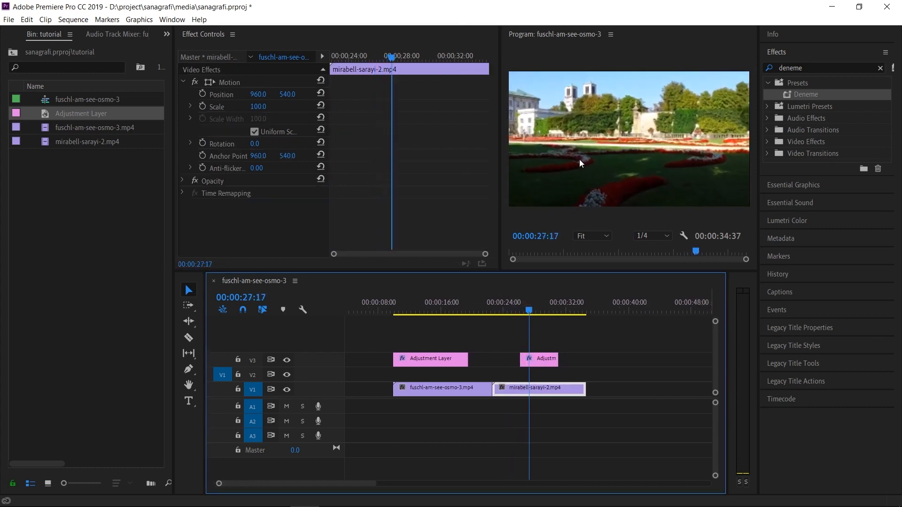
mouse_move(495, 311)
left_mouse_down()
mouse_move(502, 315)
mouse_move(491, 314)
left_mouse_up()
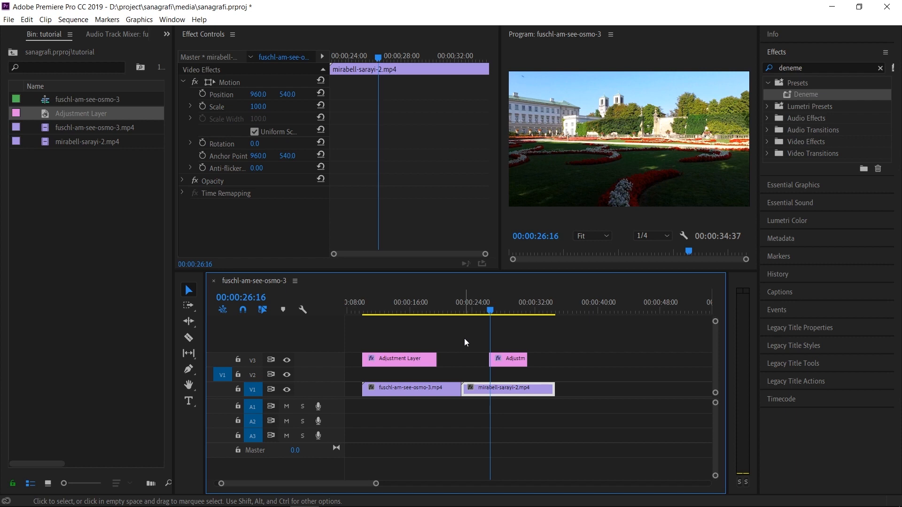
Compare the effects on the second adjustment layer with those on mirabell-sarayi-2.mp4.
left_click(497, 359)
left_click_drag(492, 151, 493, 204)
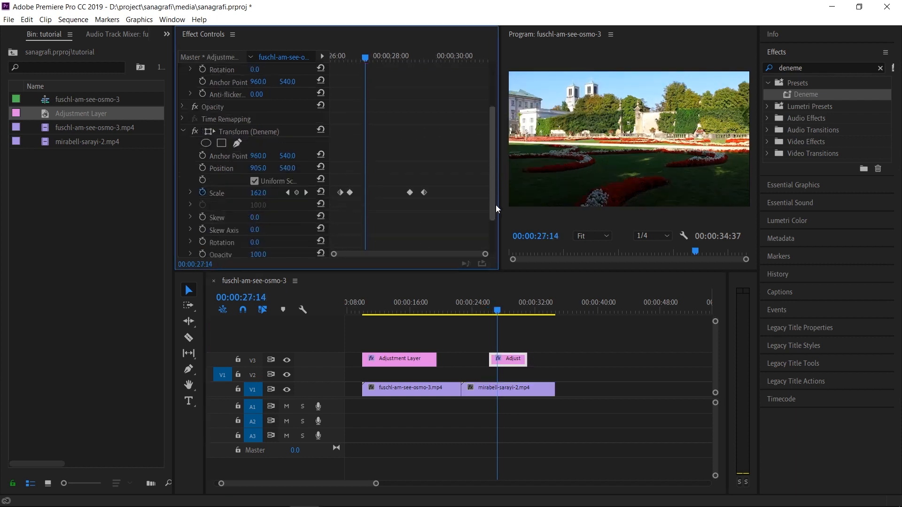
left_click(503, 390)
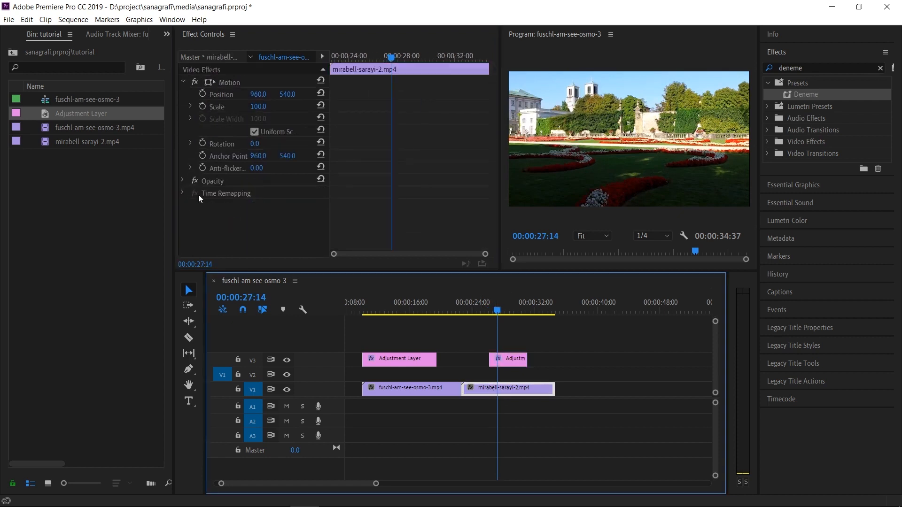
Delete the second adjustment layer and move the remaining one across the cut between the two clips.
left_click(495, 359)
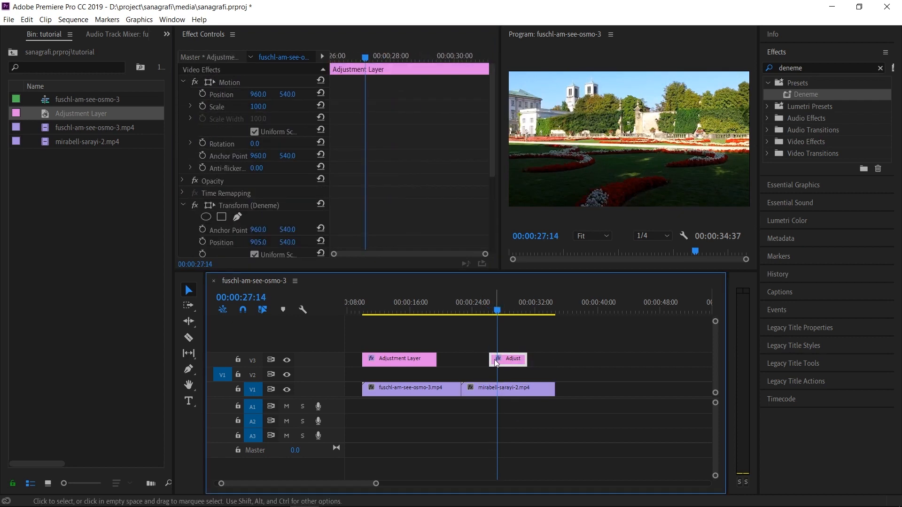
key("Delete")
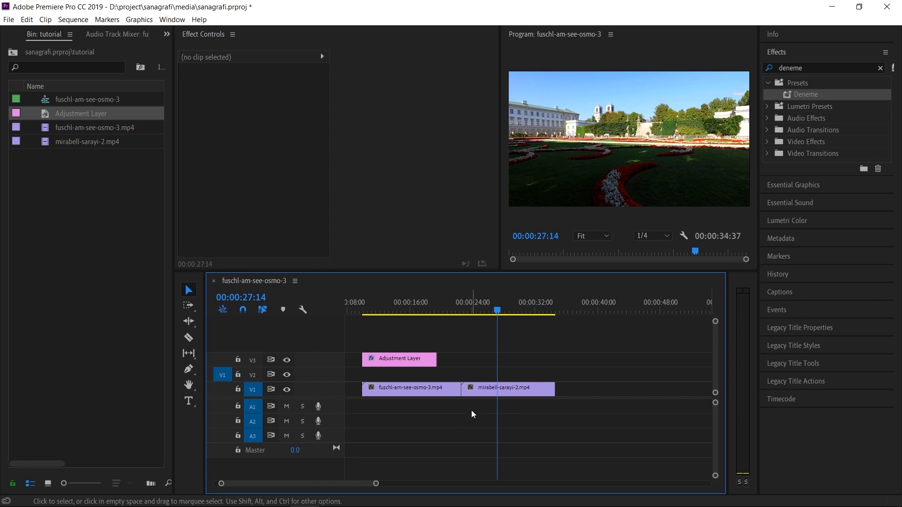
left_click_drag(399, 363, 461, 367)
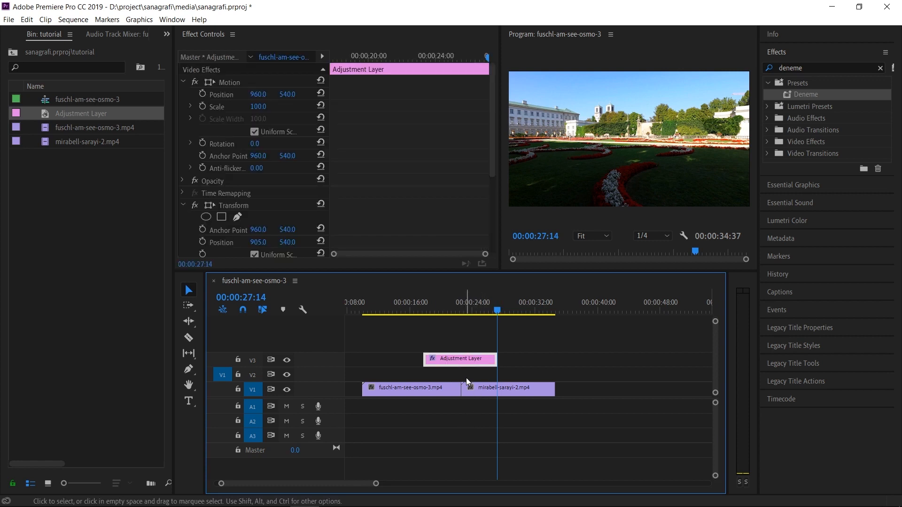